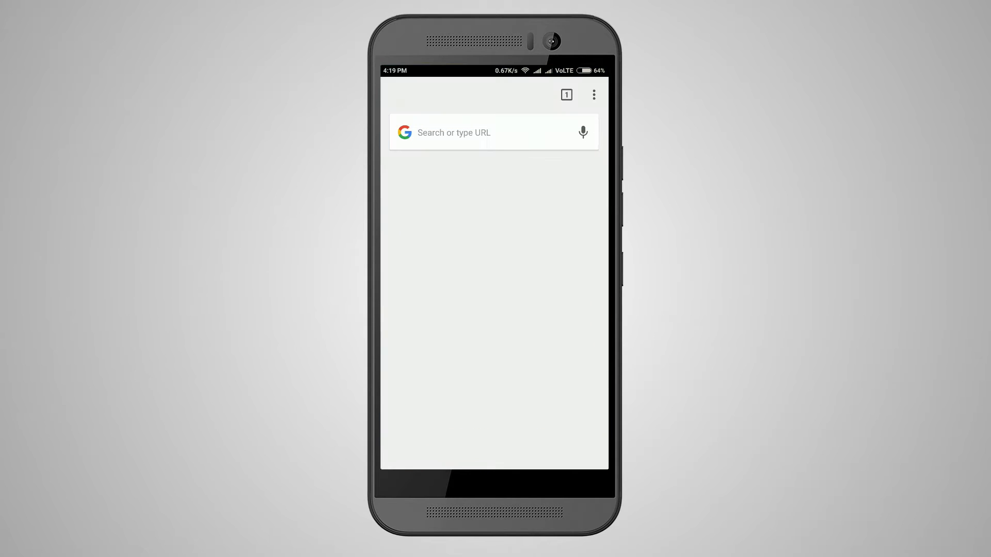
pyautogui.click(493, 132)
pyautogui.write('w')
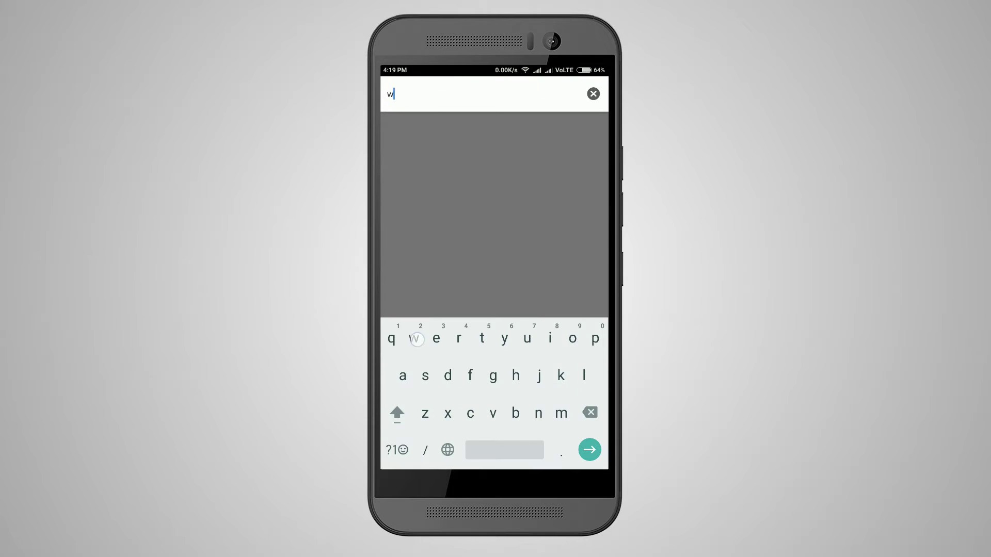
pyautogui.write('ww.khelo36')
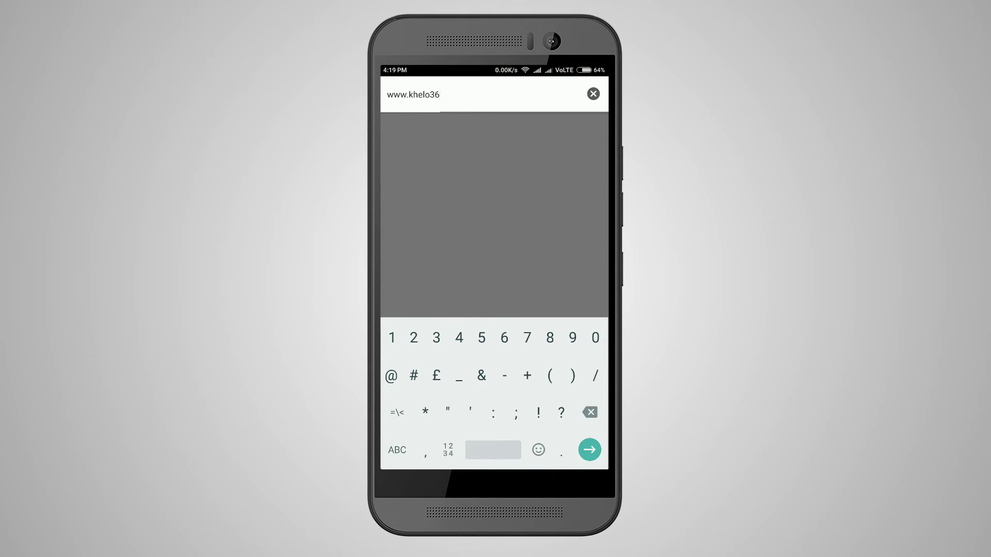
pyautogui.write('5.com')
pyautogui.press('Return')
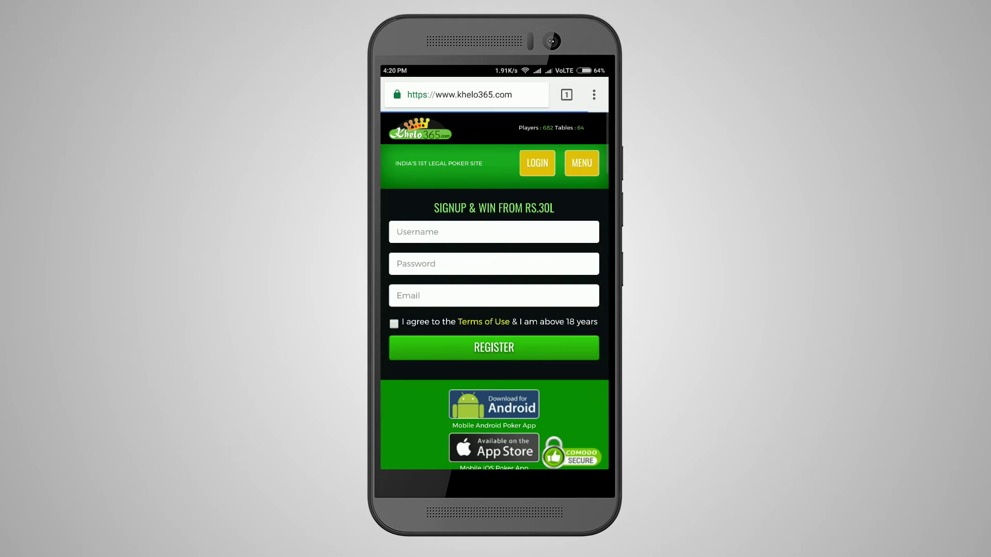
pyautogui.scroll(-3, 495, 273)
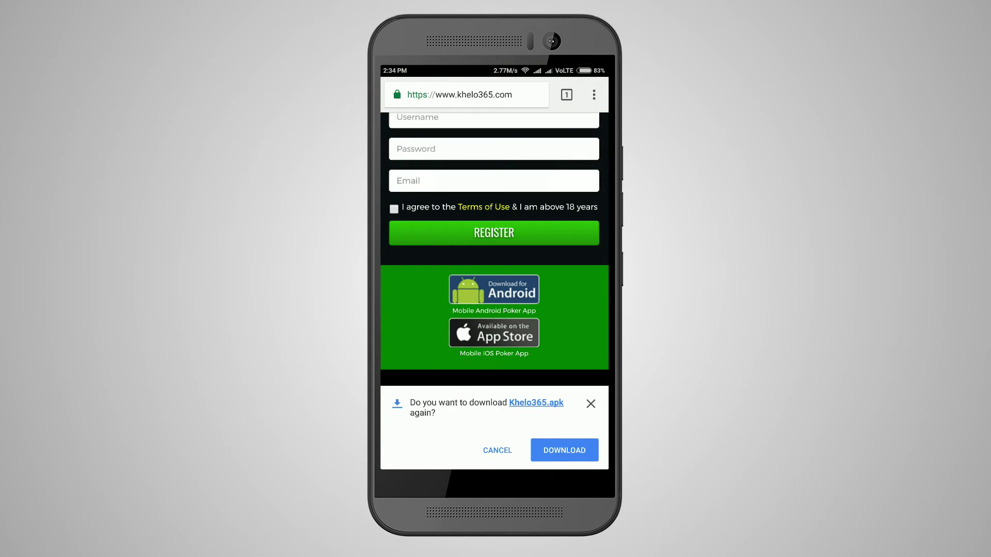
# Confirm downloading Khelo365.apk again in the prompt.
pyautogui.click(564, 449)
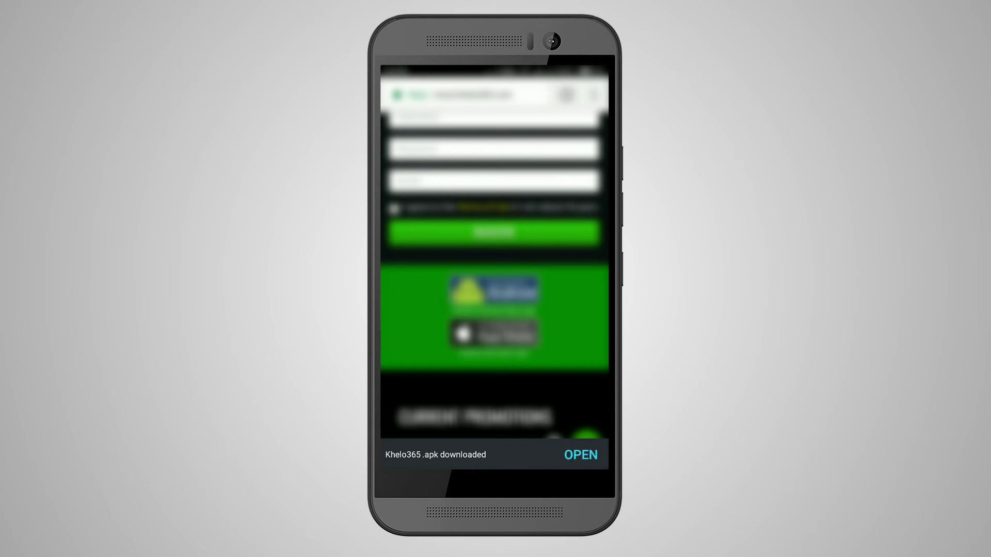
# Open the downloaded Khelo365.apk, install it, and close the installer when finished.
pyautogui.click(581, 454)
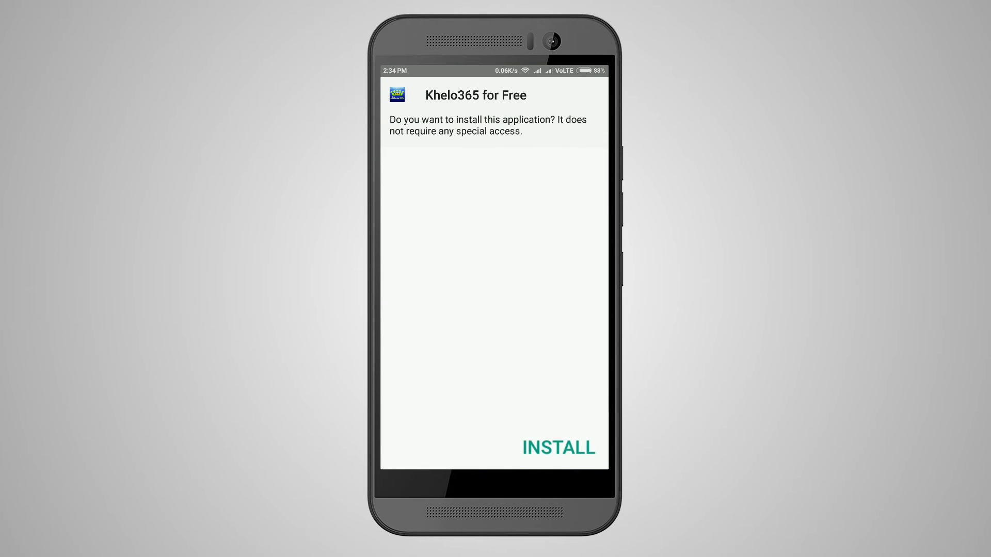
pyautogui.click(560, 442)
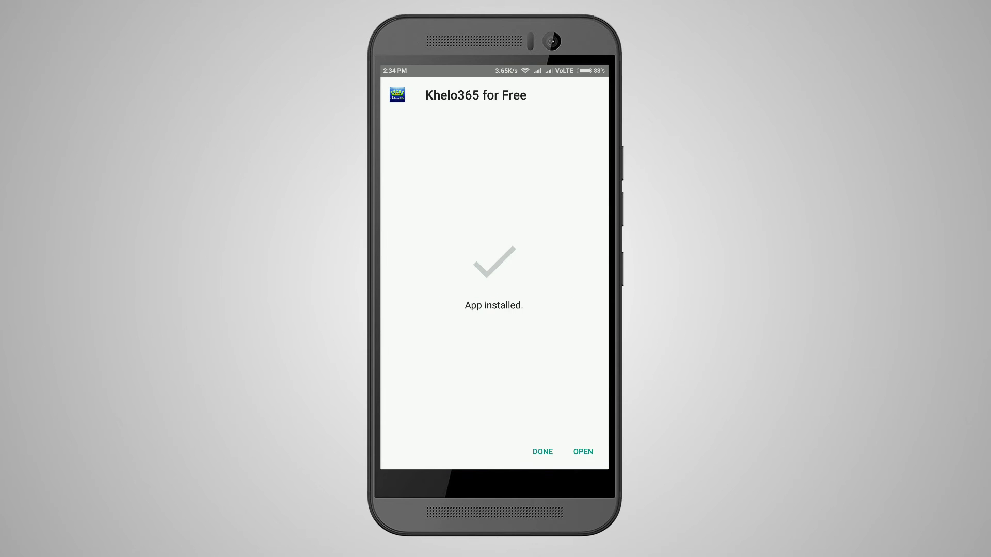
pyautogui.click(544, 453)
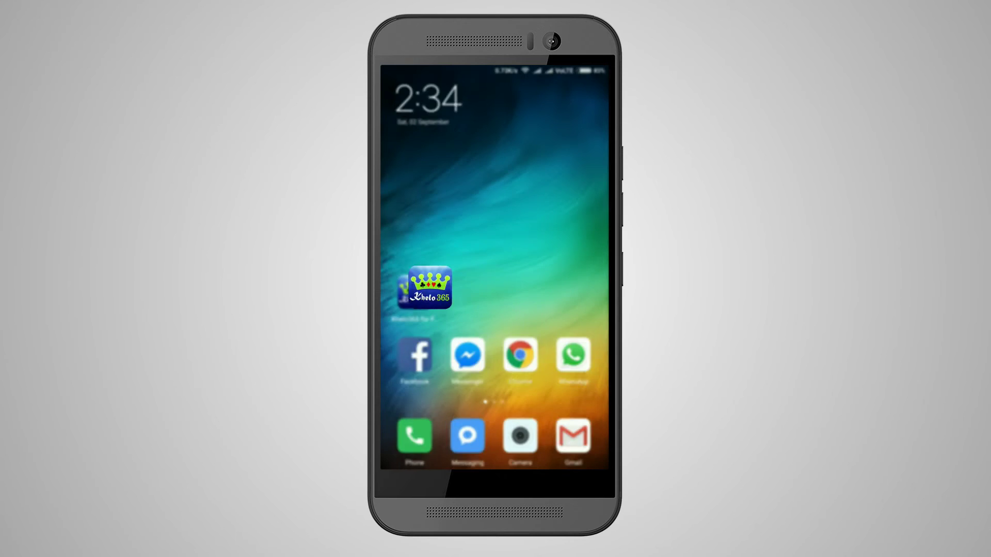
# Launch Khelo365 from the home screen and log in with the username and password.
pyautogui.click(416, 290)
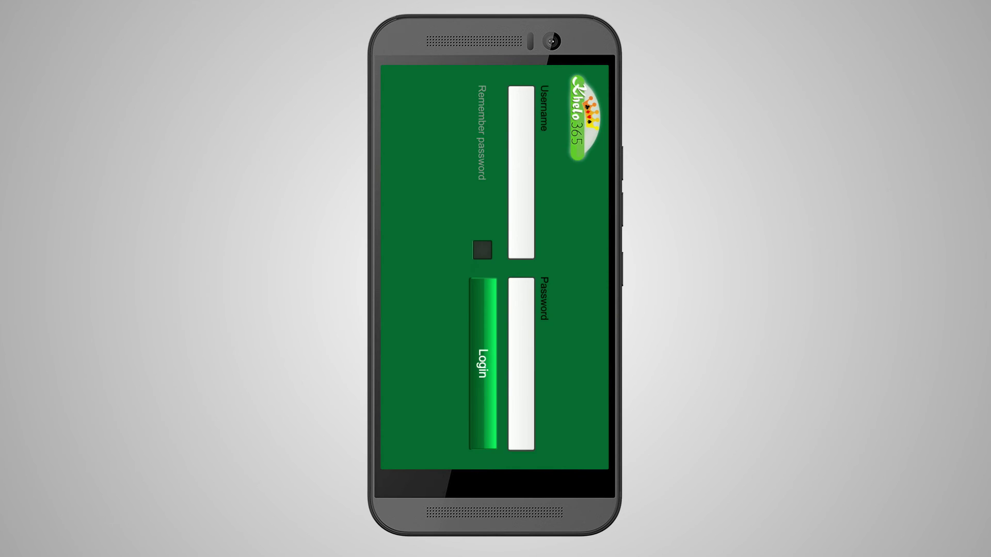
pyautogui.write('pokerplayerxyz')
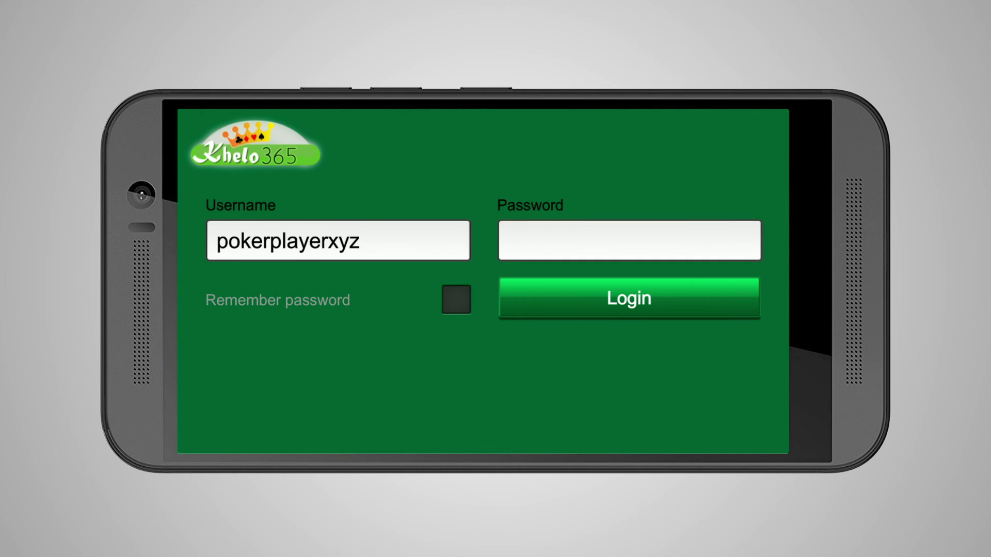
pyautogui.write('•••')
pyautogui.click(629, 298)
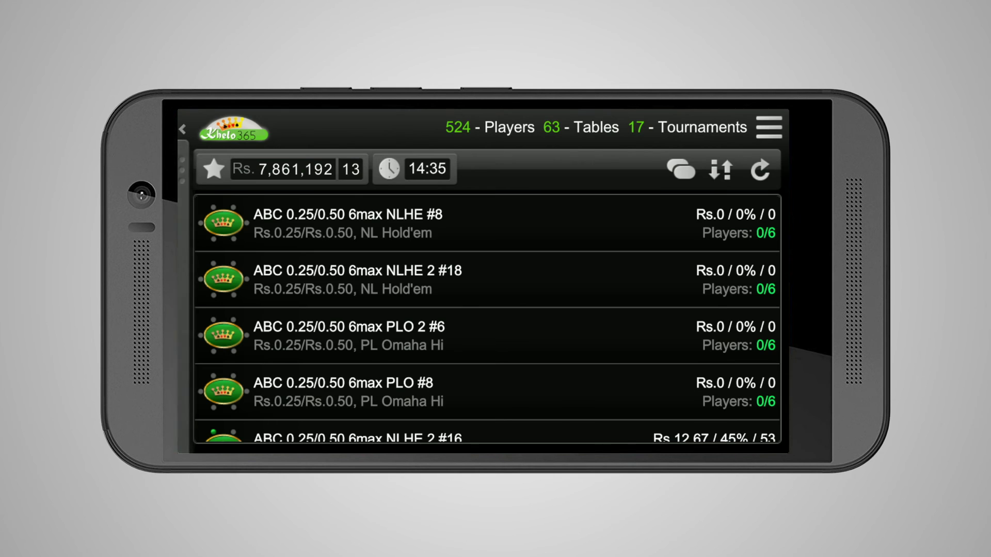
pyautogui.moveTo(713, 333); pyautogui.dragTo(686, 236)
# Open table NLHE 2 #16, take the right-side seat, and buy in for Rs.10.
pyautogui.click(646, 361)
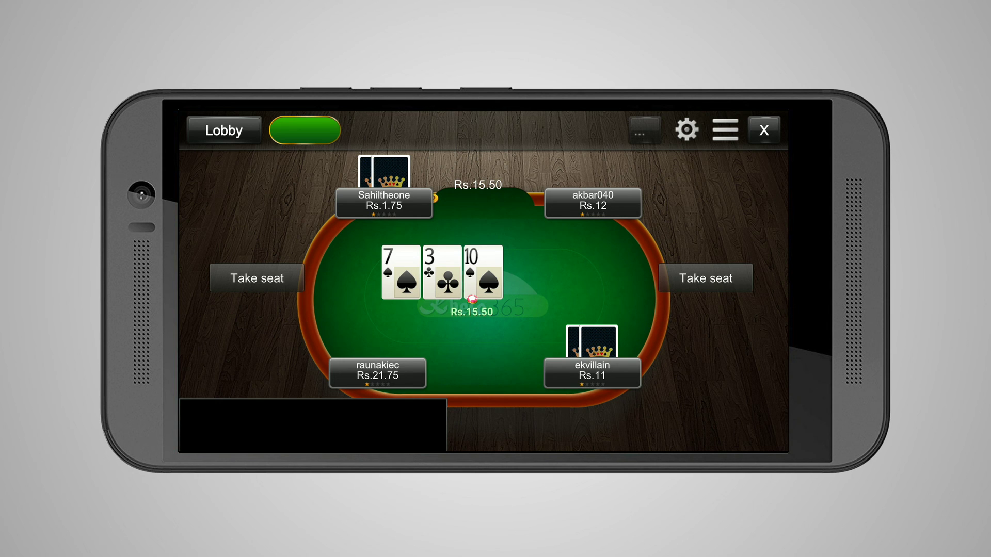
pyautogui.click(683, 281)
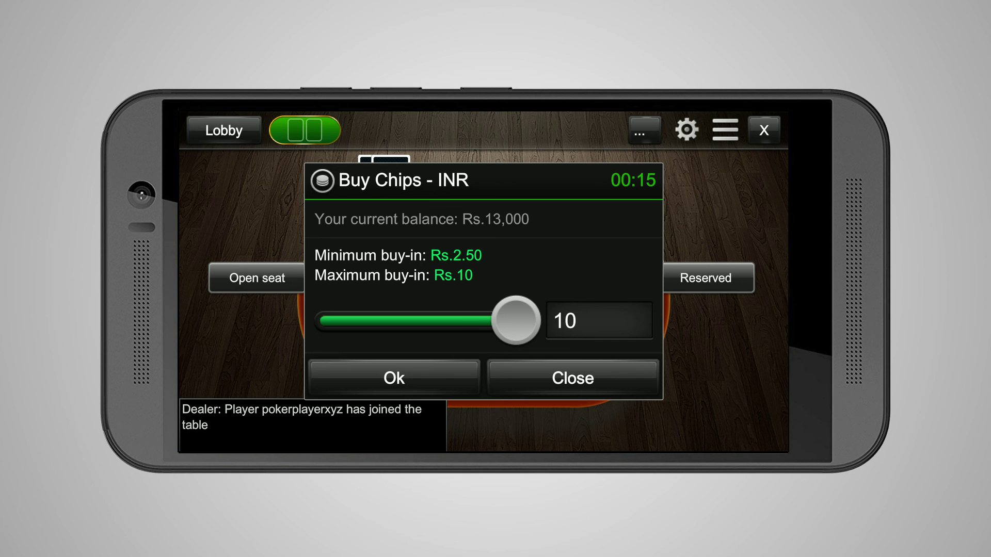
pyautogui.click(387, 376)
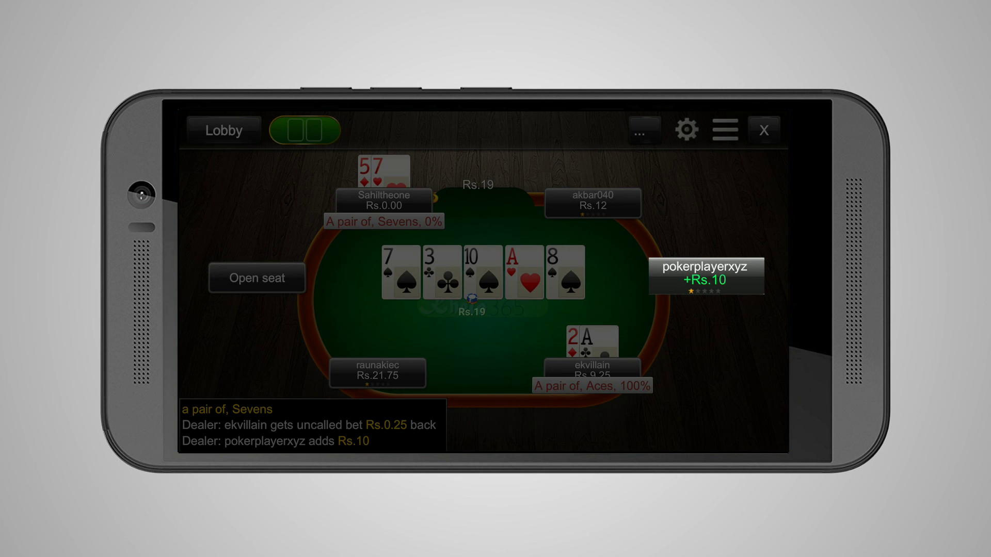